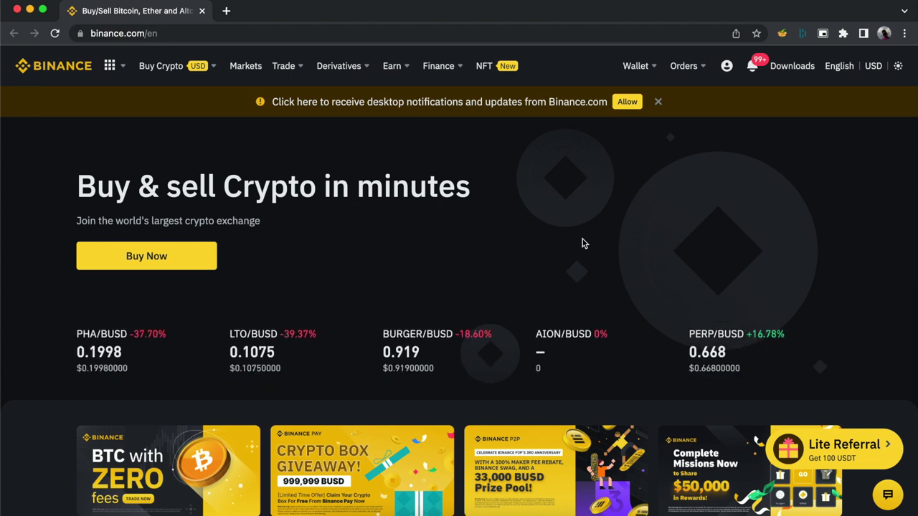
Open the USDⓈ-M Futures trading page from the derivatives offerings and switch to it
mouse_move(338, 66)
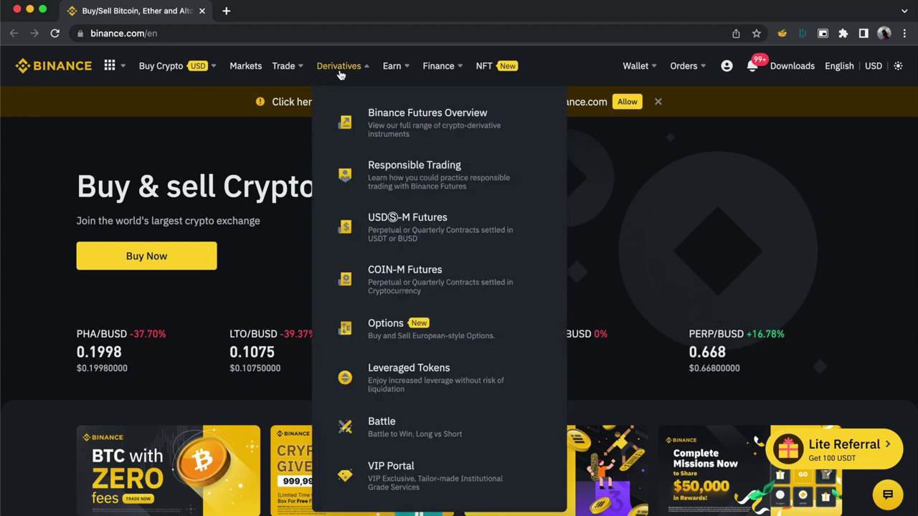
click(392, 224)
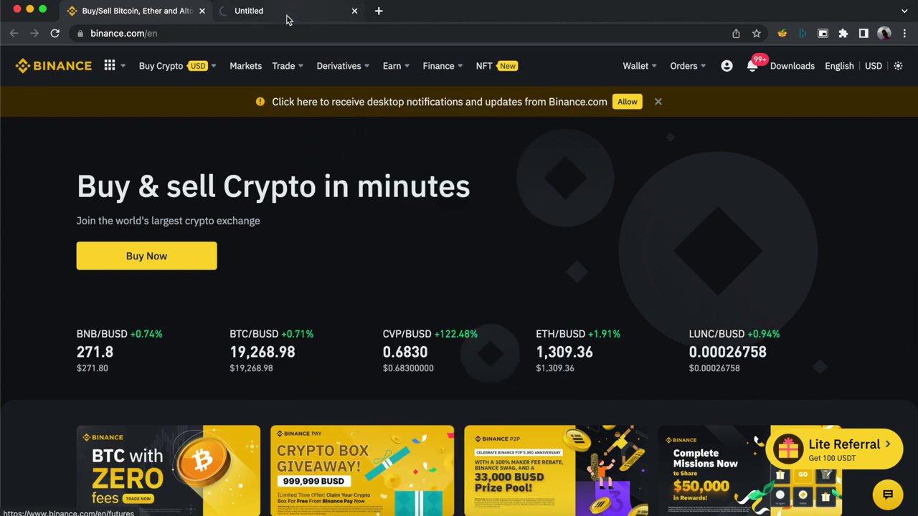
click(284, 11)
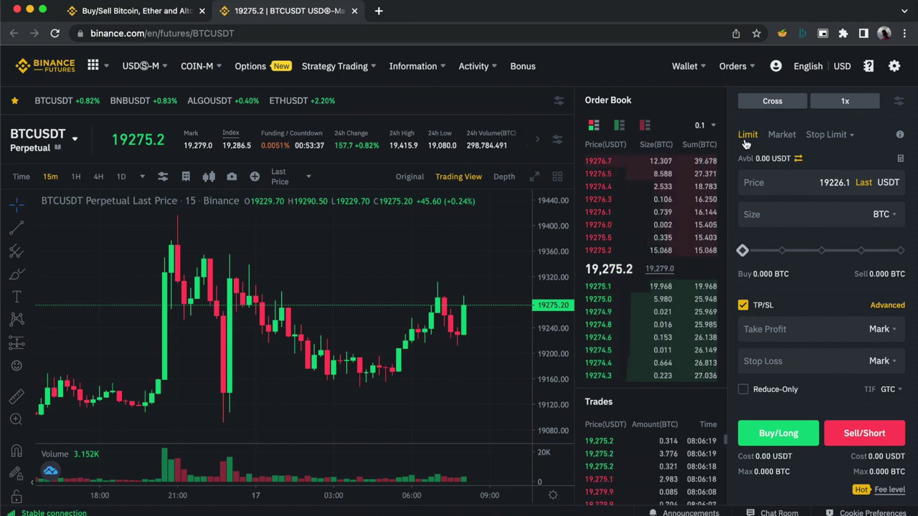
Set the limit price of the BTCUSDT futures order to 19320 USDT
click(850, 185)
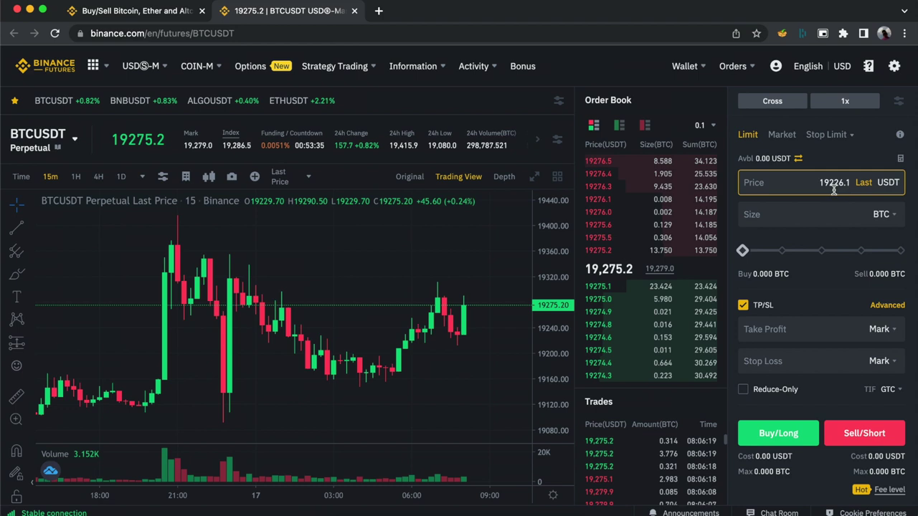
click(830, 182)
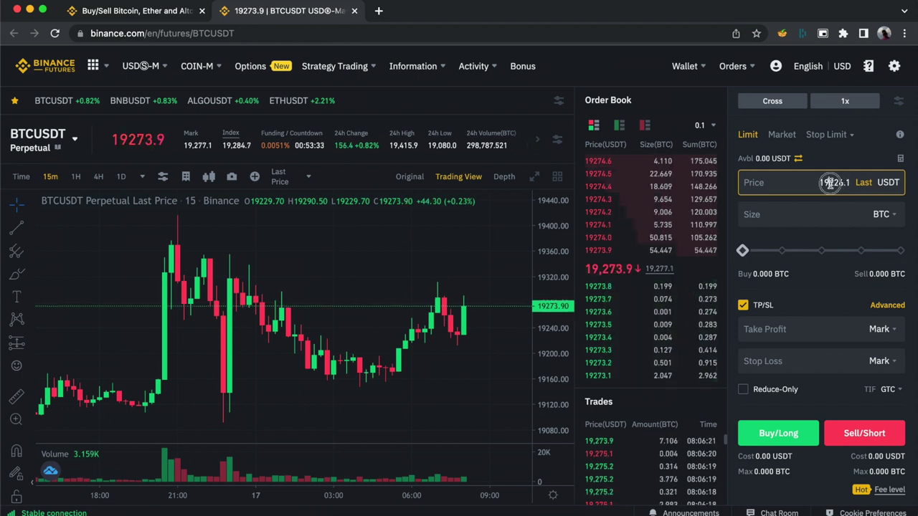
drag(830, 182, 849, 182)
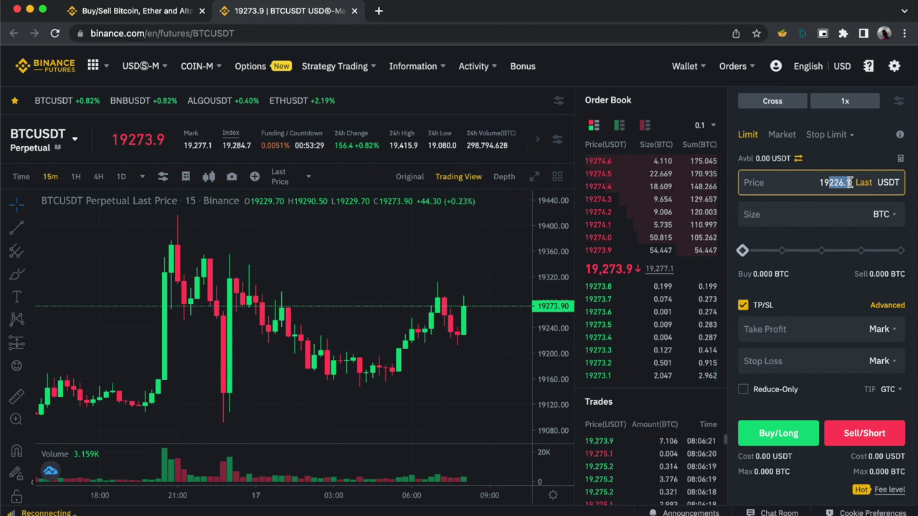
key(BackSpace)
text(320)
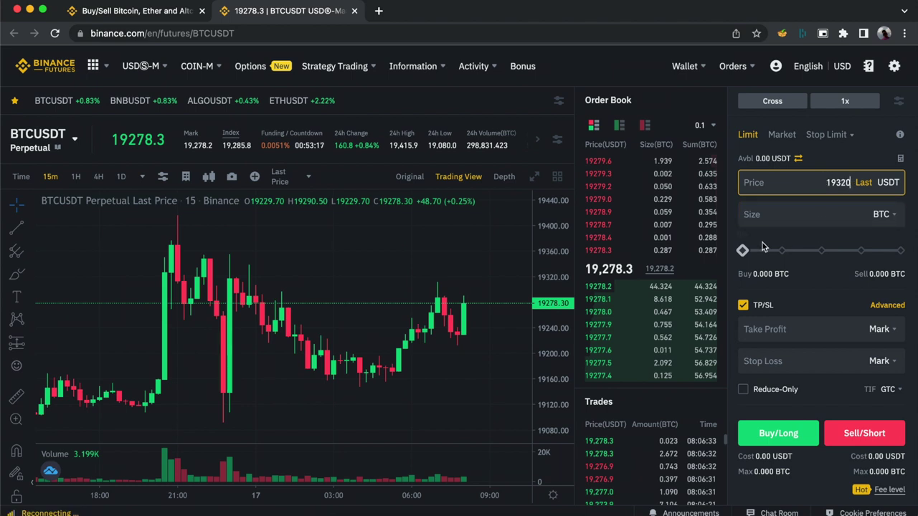
Set the limit order's size to 50% of the available balance
click(821, 252)
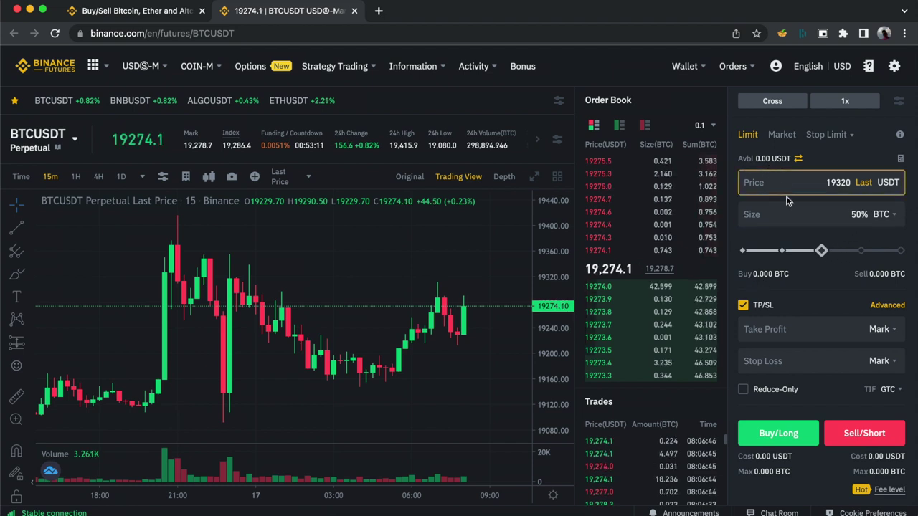
mouse_move(824, 251)
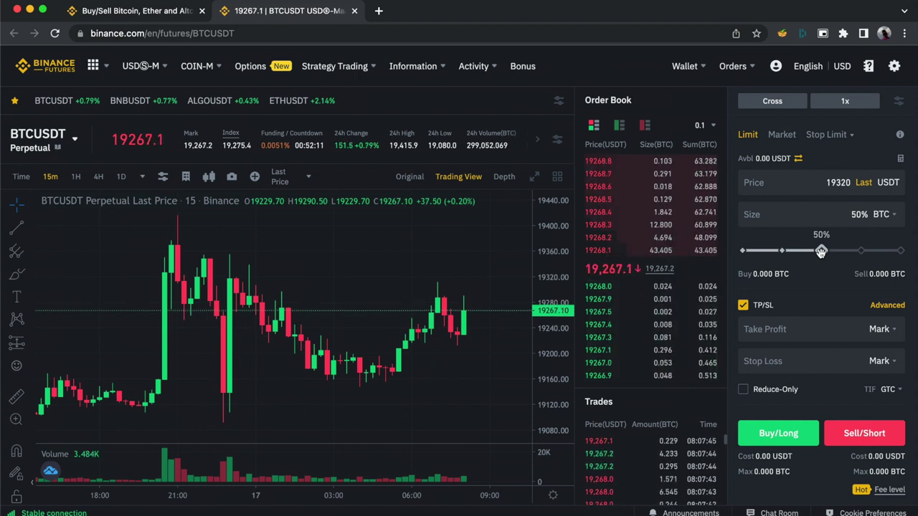
mouse_move(822, 251)
mouse_down()
mouse_move(791, 250)
mouse_move(822, 251)
mouse_up()
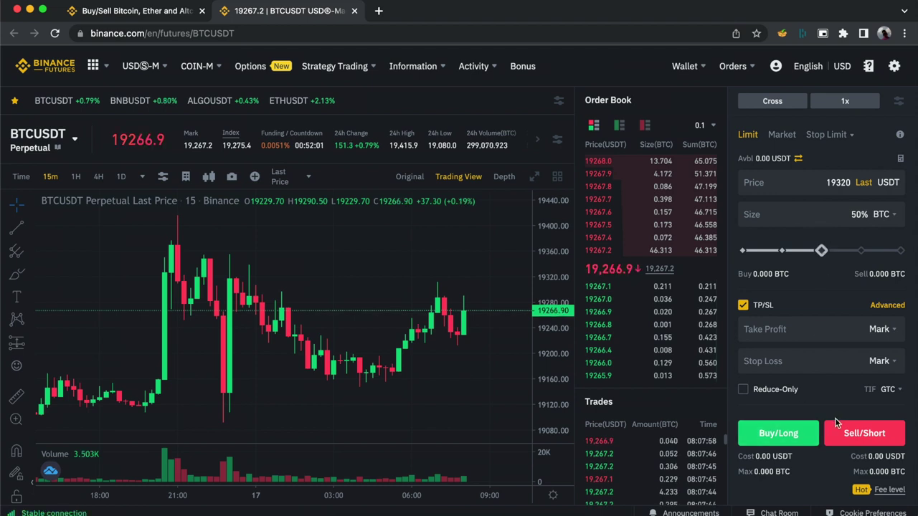
Inspect the advanced Take Profit/Stop Loss settings for the order and close them without entering values
click(803, 362)
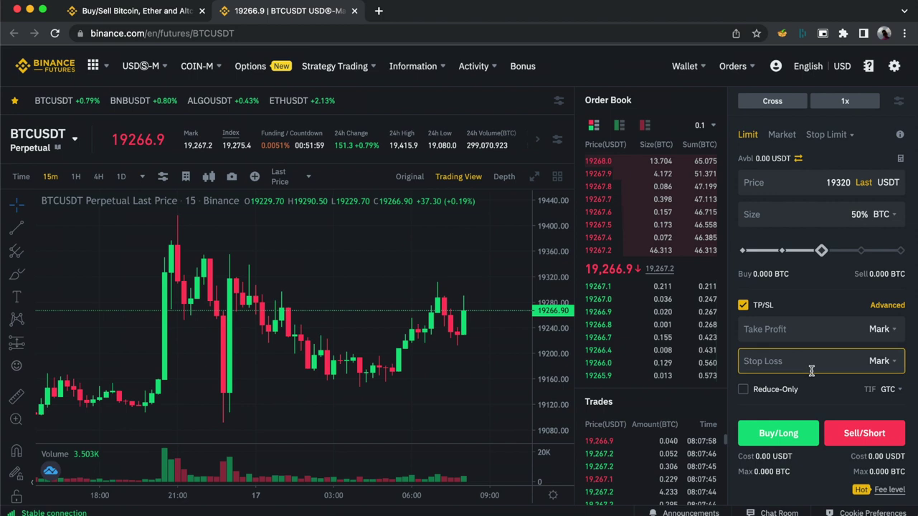
click(876, 308)
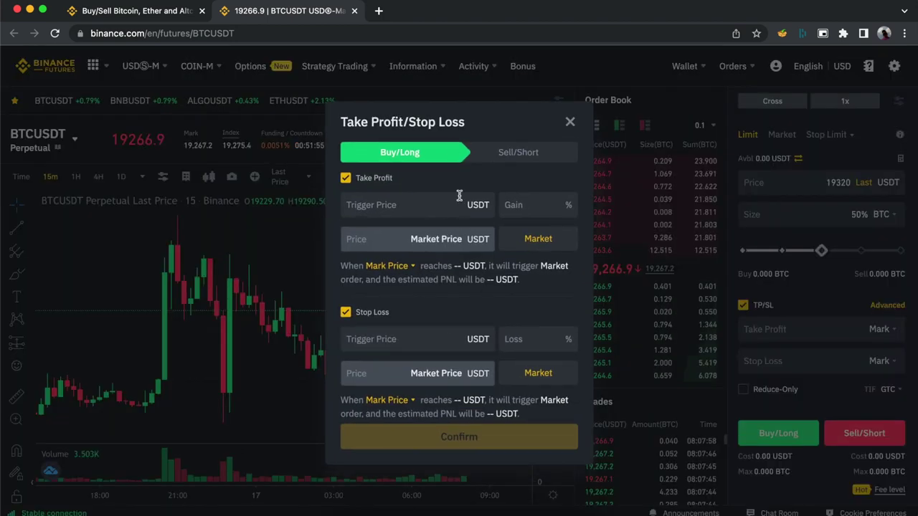
click(570, 123)
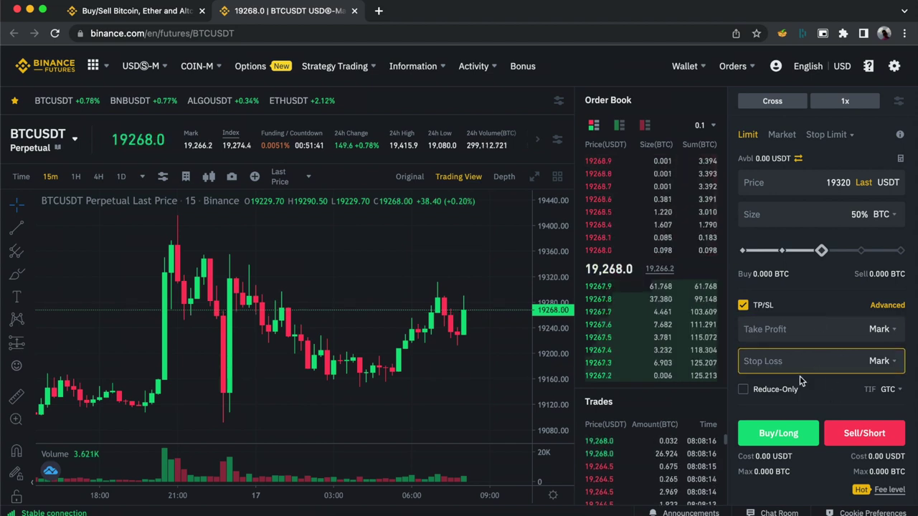
click(784, 359)
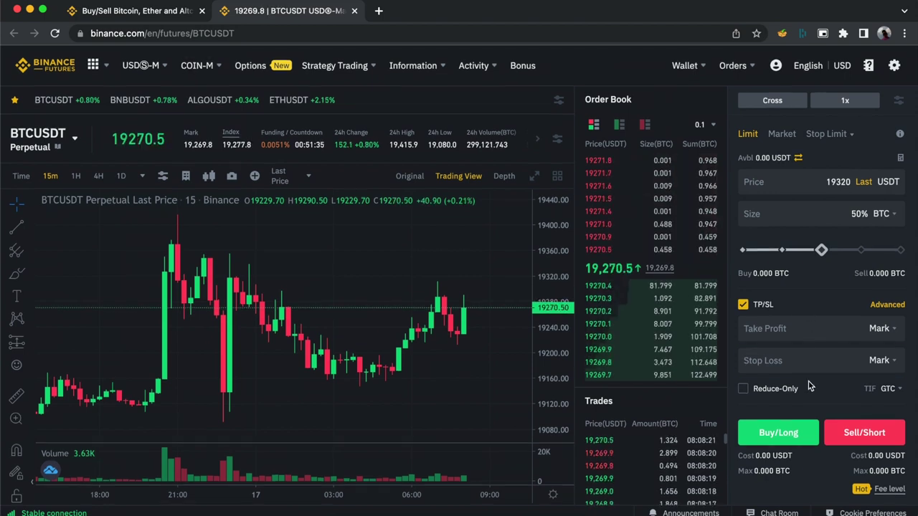
Look at the positions section below the chart, then review the order form's price and size
scroll(809, 387, down, 3)
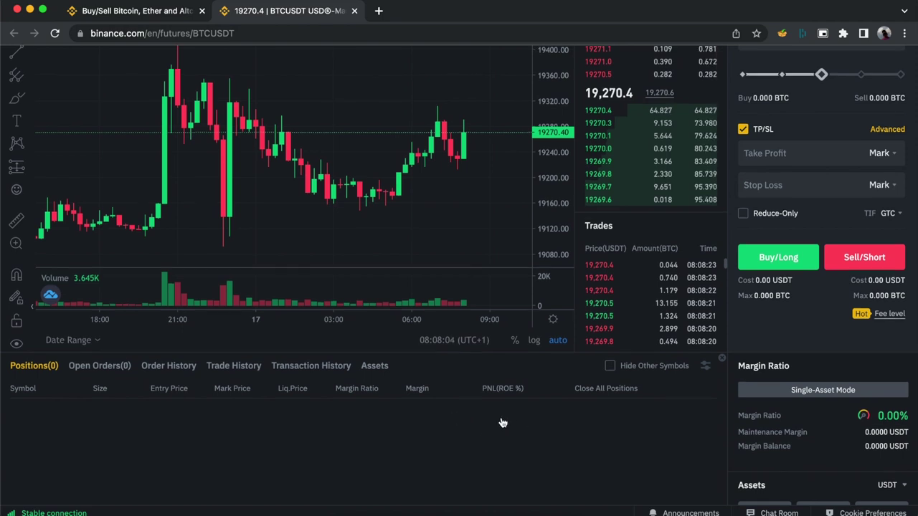
scroll(498, 422, up, 3)
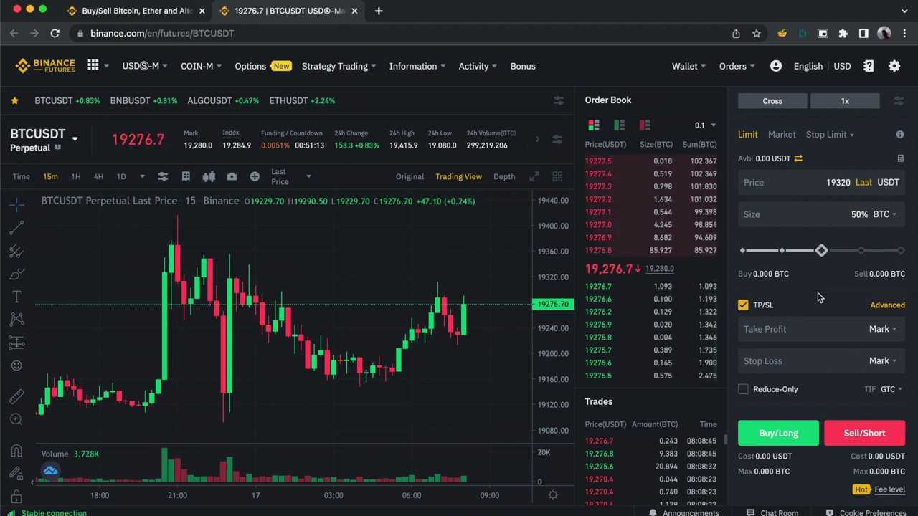
click(834, 183)
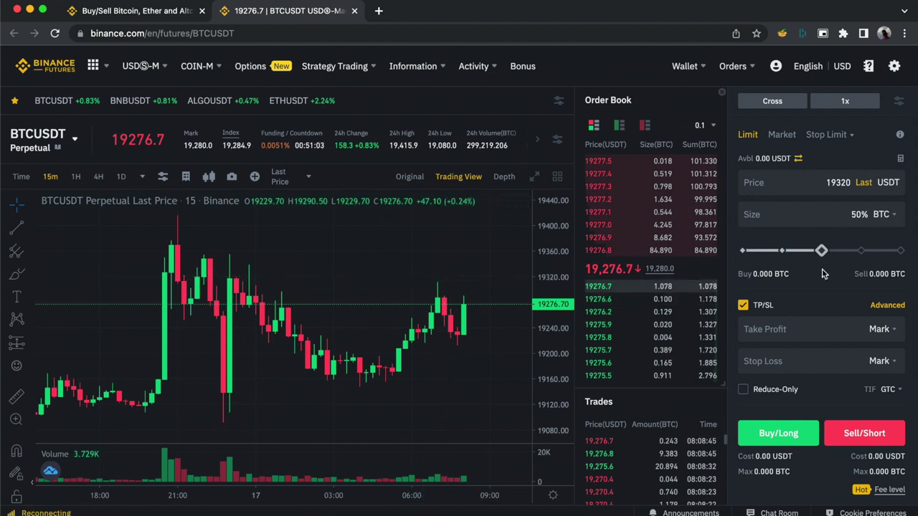
mouse_move(820, 251)
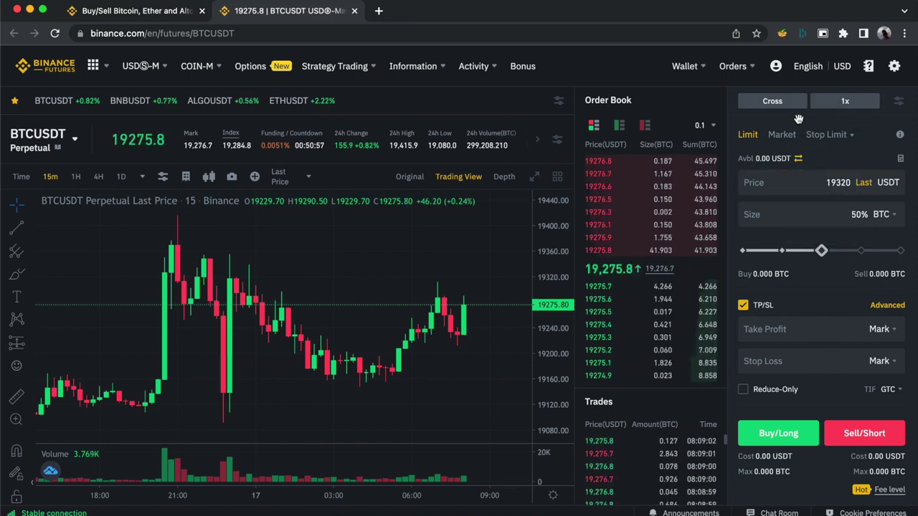
Inspect the leverage adjustment options and close them, leaving leverage at 1x
click(845, 103)
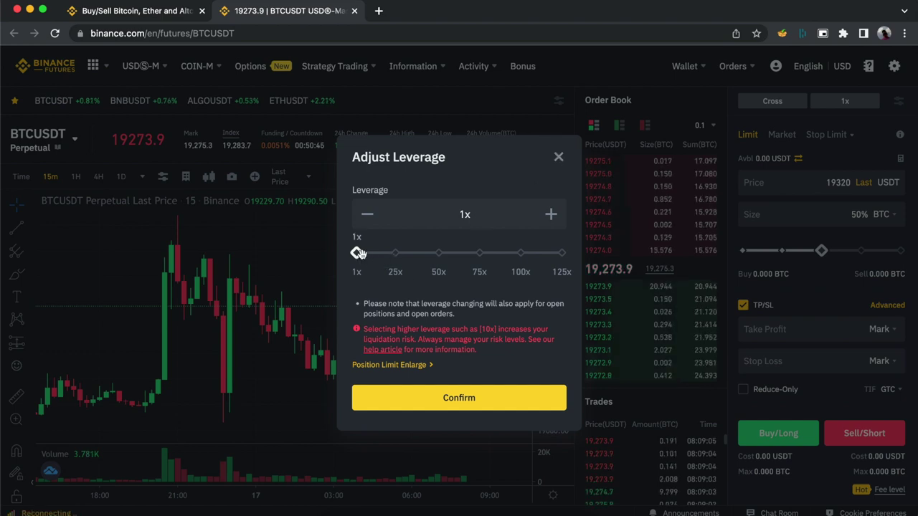
drag(356, 253, 344, 227)
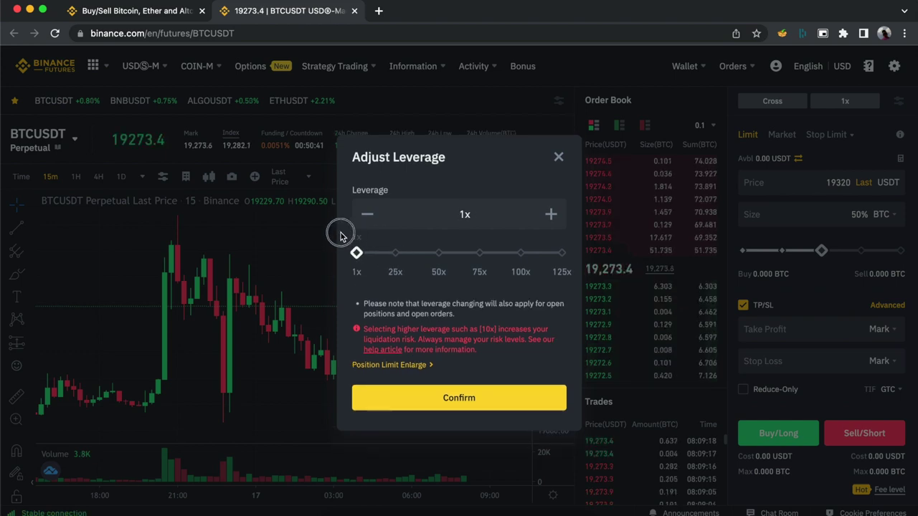
click(560, 157)
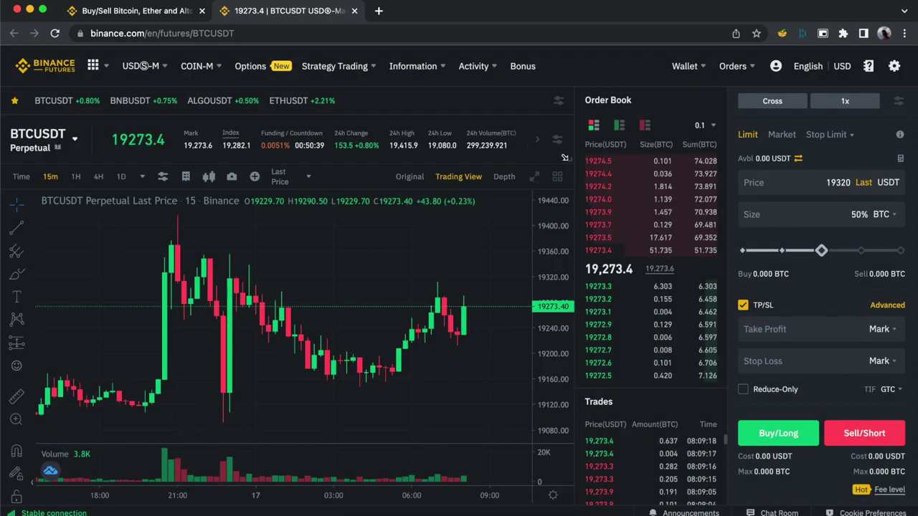
click(847, 177)
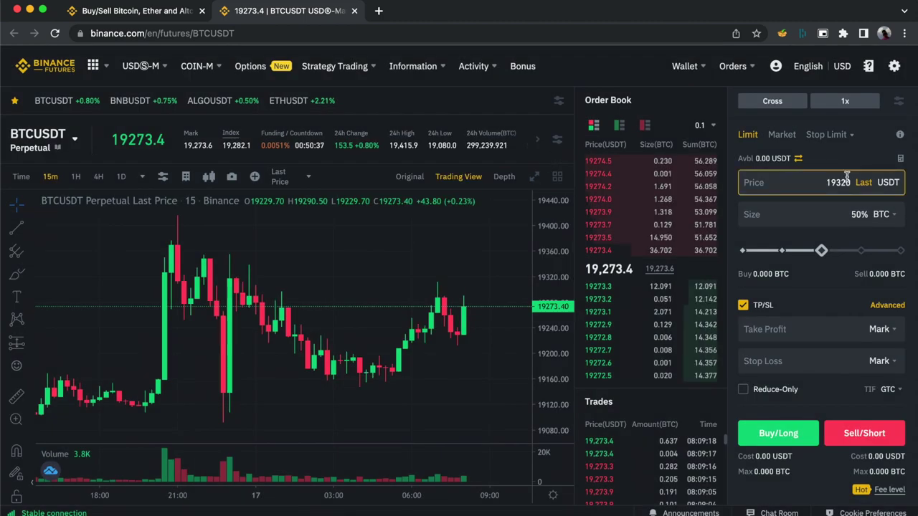
click(826, 316)
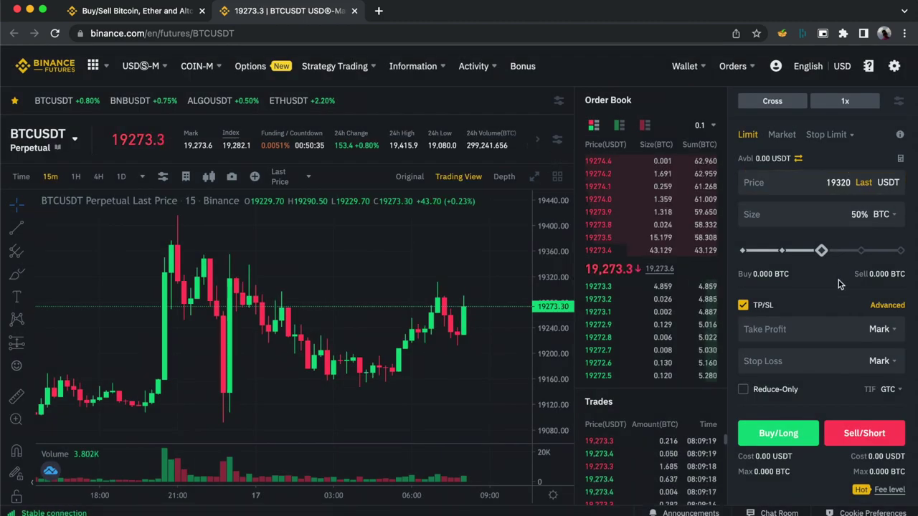
Review the BTCUSDT price chart and try to submit the limit order as a Sell/Short
scroll(827, 316, down, 3)
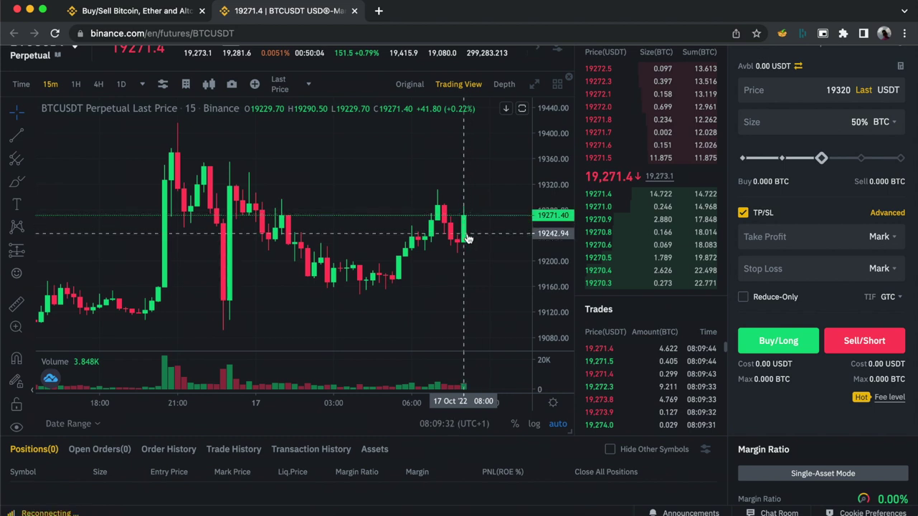
scroll(466, 239, up, 2)
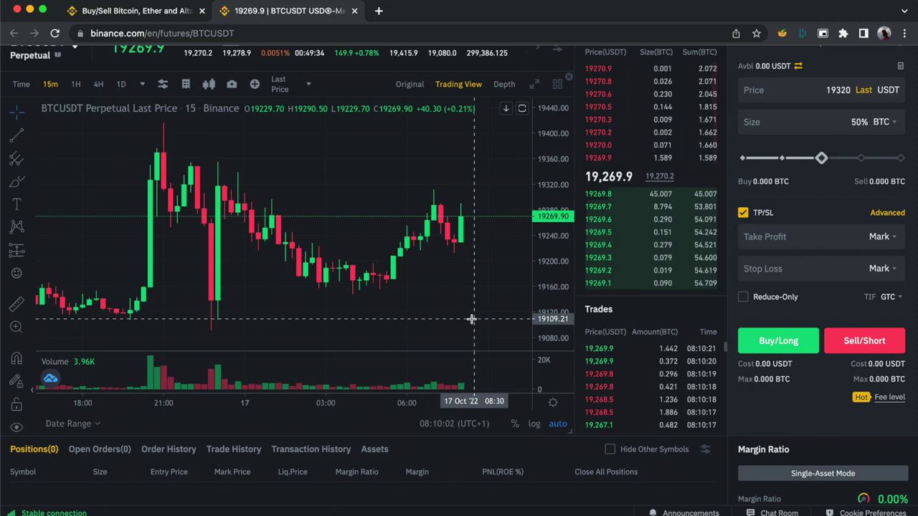
scroll(471, 319, down, 3)
scroll(471, 319, down, 2)
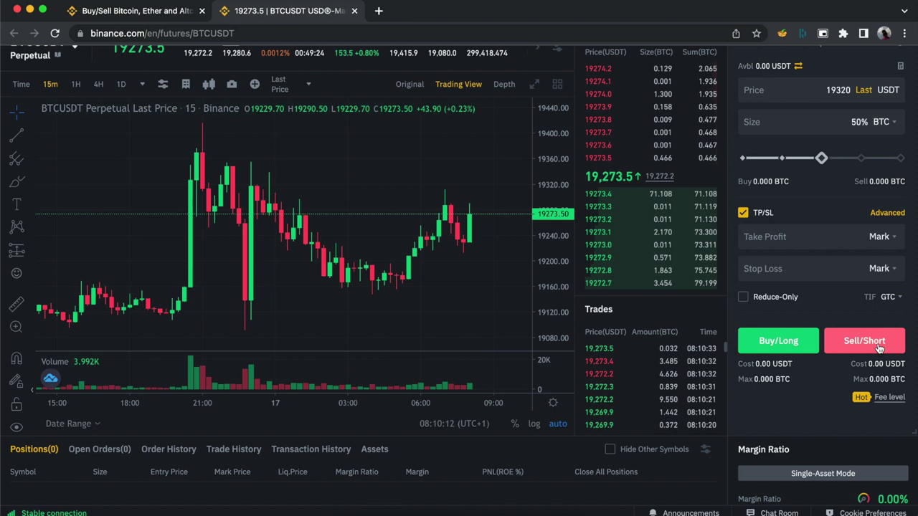
click(878, 348)
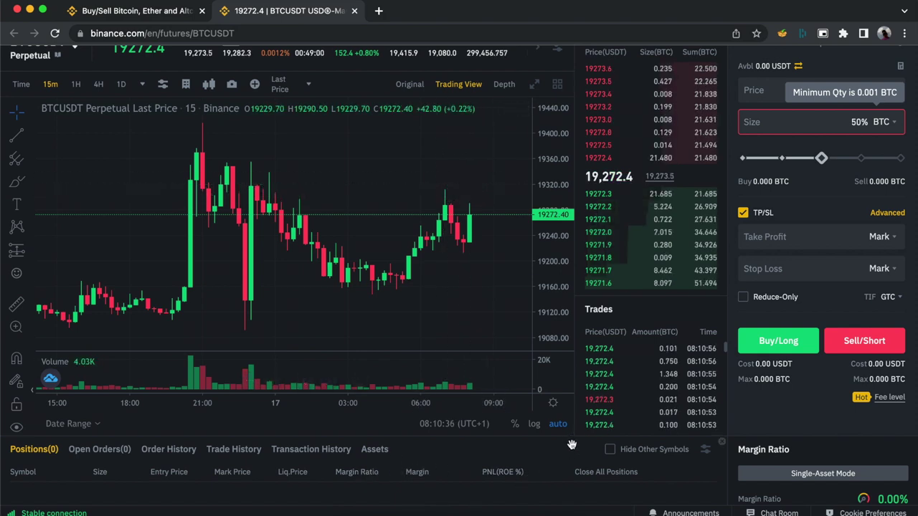
Check the open orders list and return to the positions list below the chart
scroll(529, 454, down, 3)
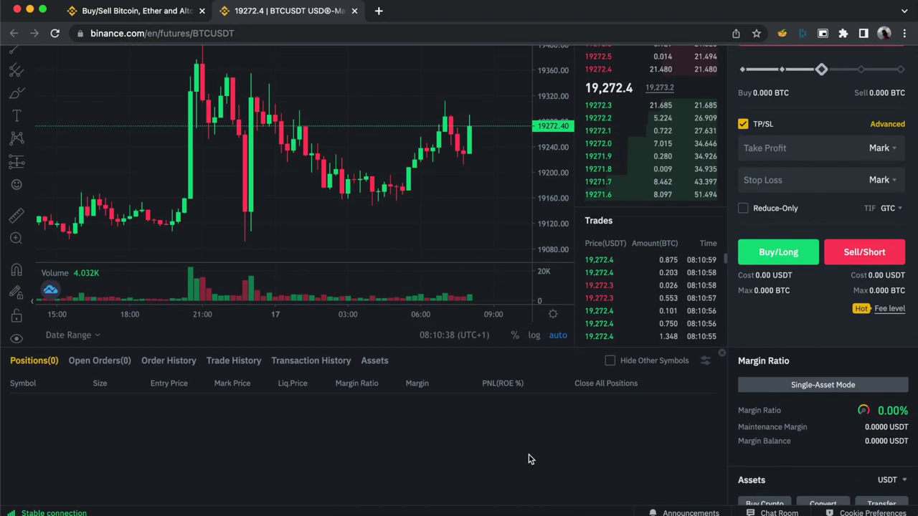
click(84, 362)
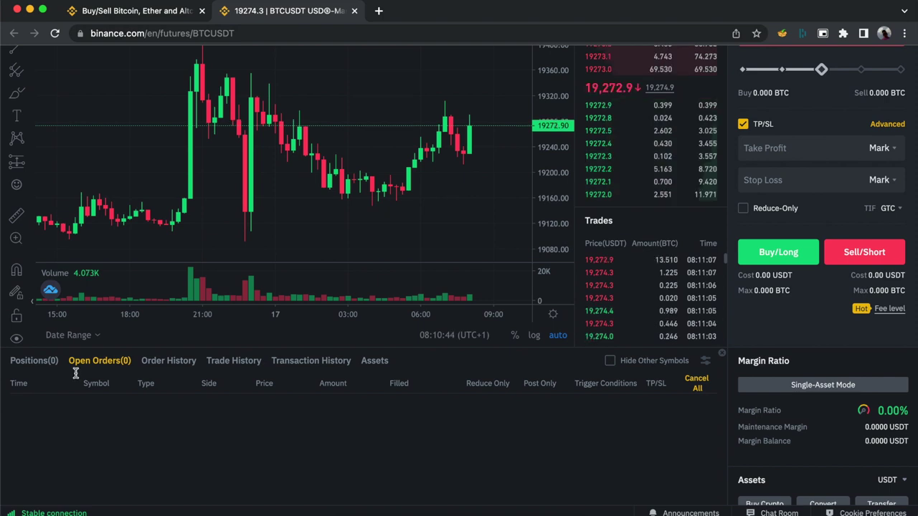
click(25, 364)
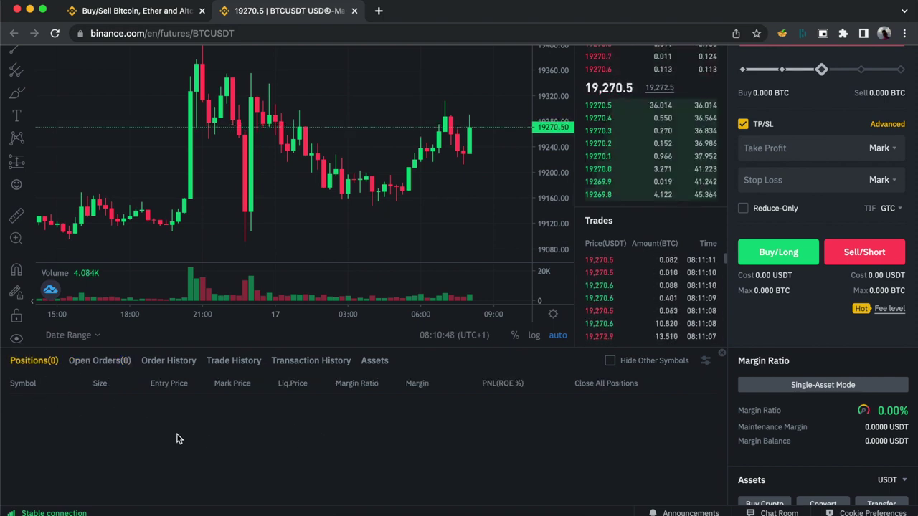
Return to the order form and reset the order size to 0%
scroll(277, 406, up, 1)
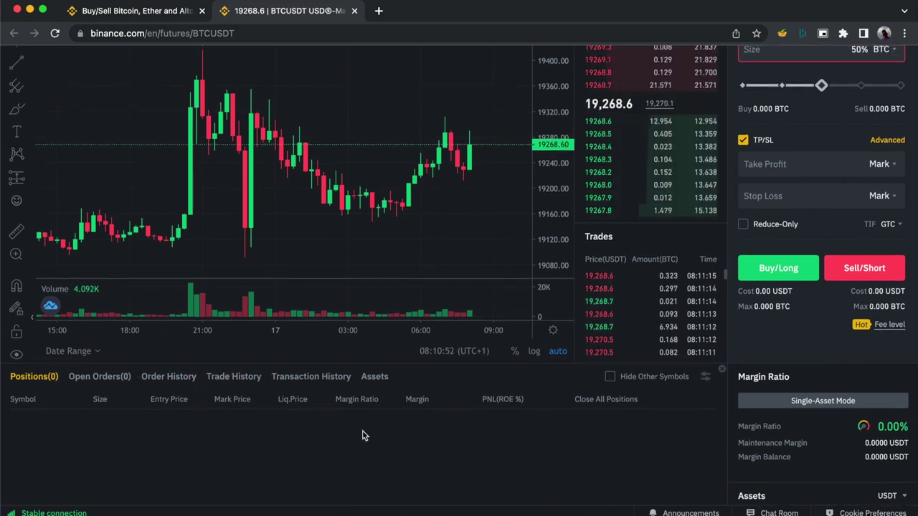
scroll(359, 431, up, 5)
scroll(502, 430, up, 1)
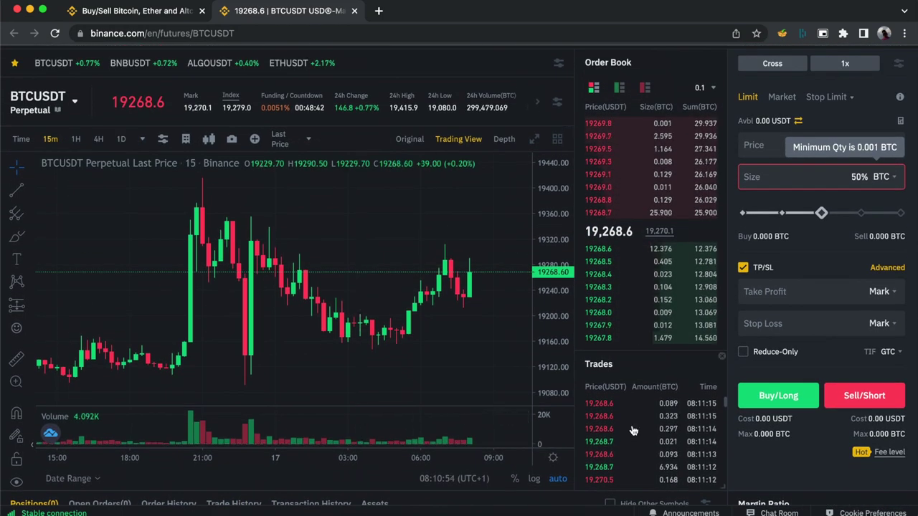
scroll(635, 428, up, 2)
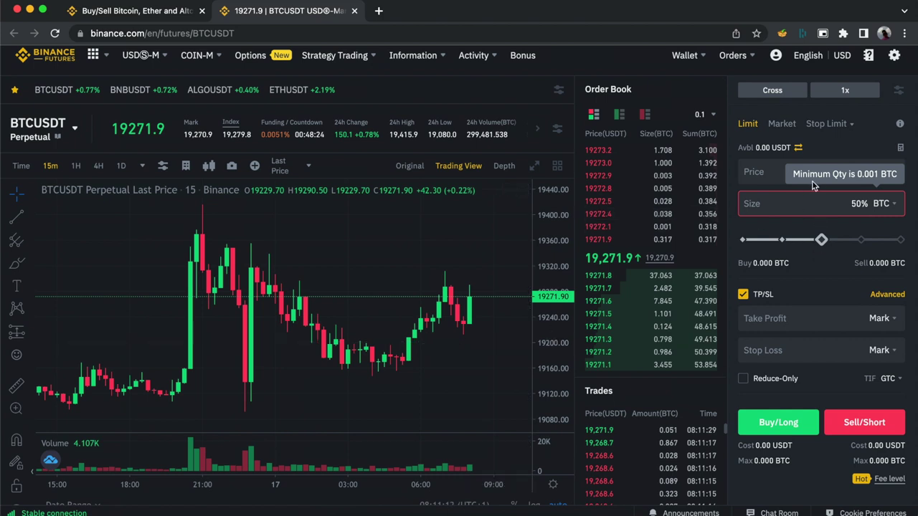
click(776, 163)
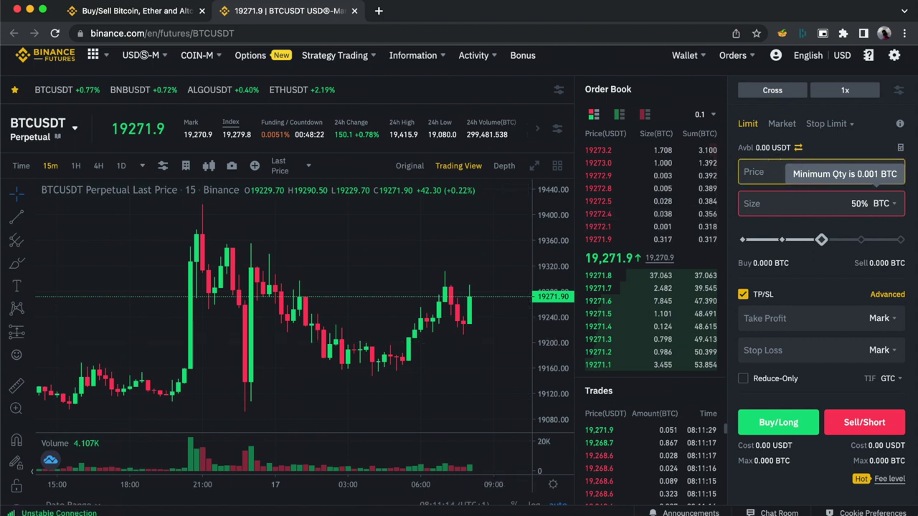
drag(822, 239, 742, 239)
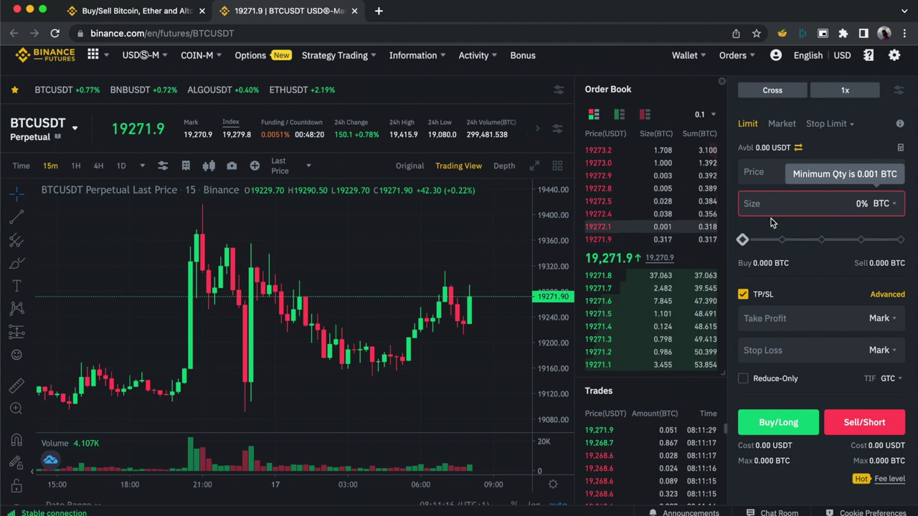
Set the limit order's price to 19200 USDT
click(839, 208)
click(855, 173)
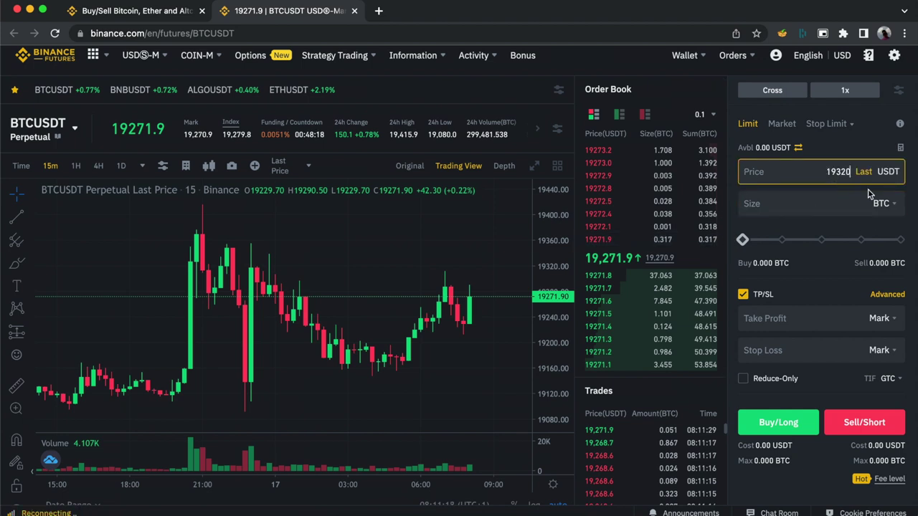
key(BackSpace)
key(BackSpace)
key(BackSpace)
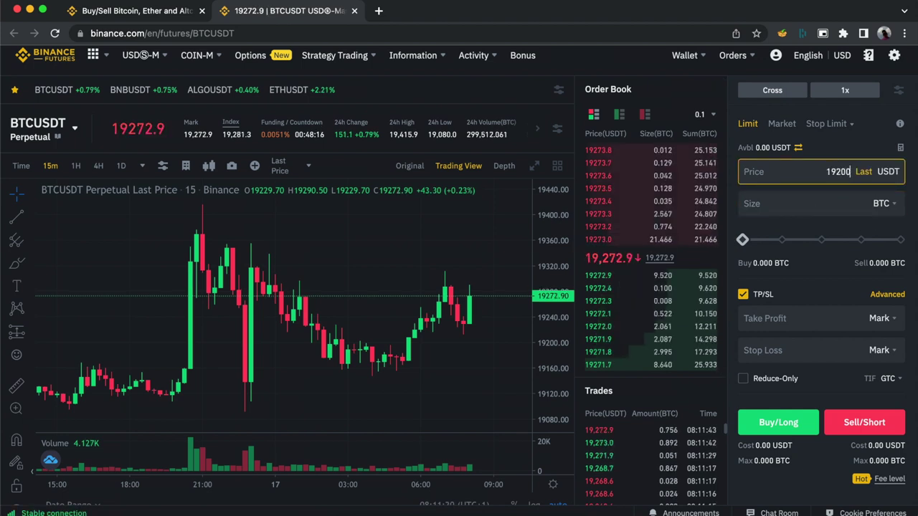
Try order sizes of 50% and 6% on the limit order and clear the size again
click(821, 240)
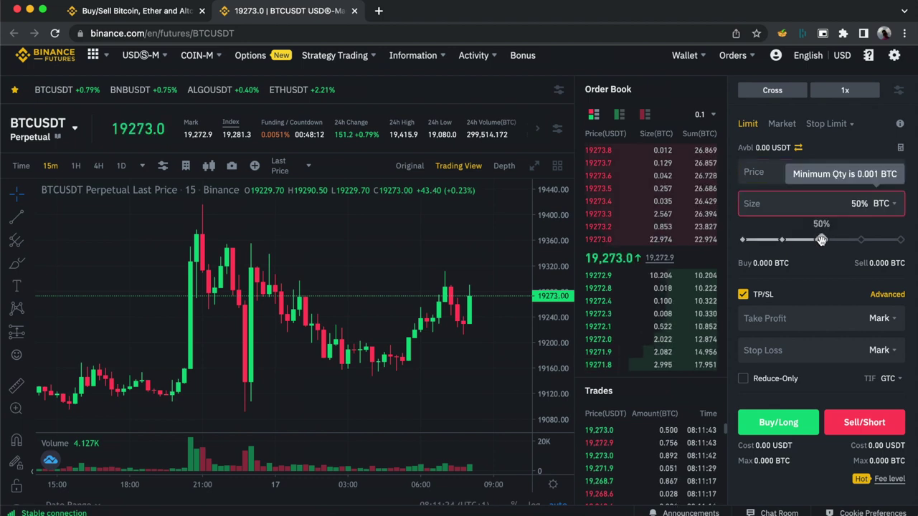
drag(821, 240, 751, 239)
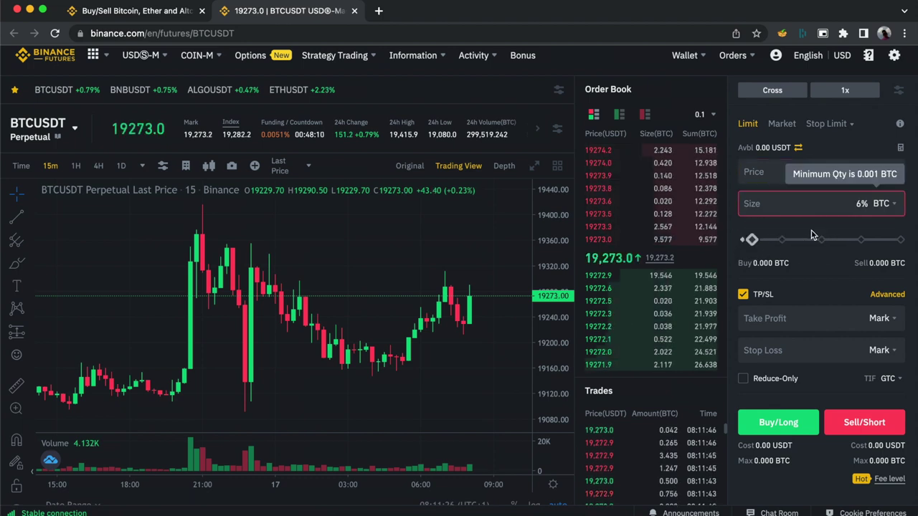
click(852, 203)
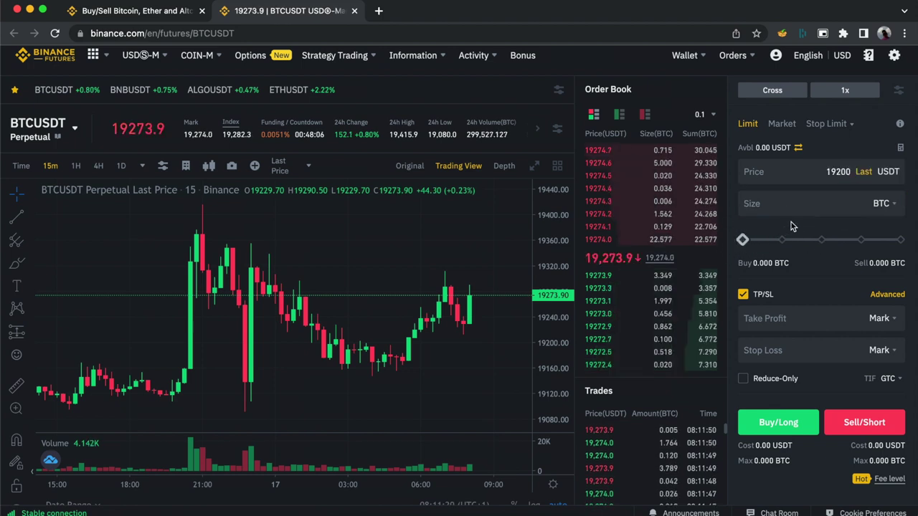
click(748, 146)
click(786, 204)
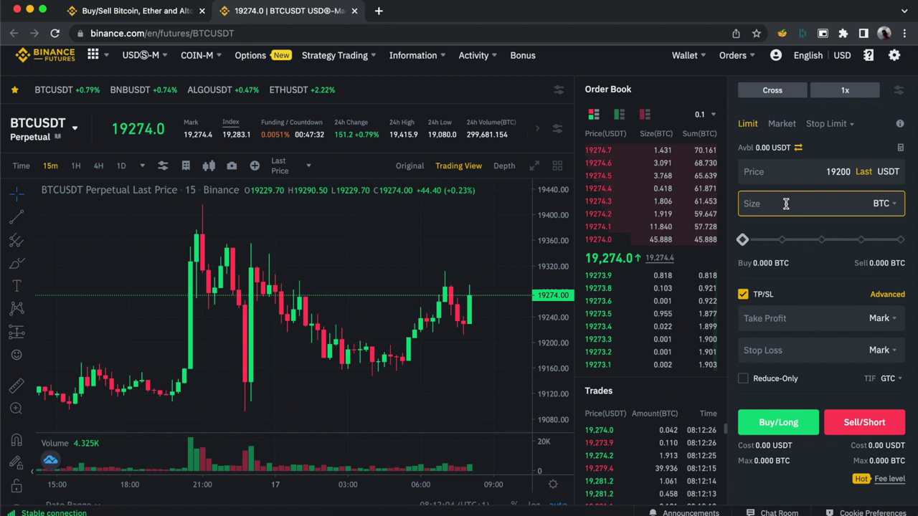
Switch to a Market order with a size of 50% and check the positions list below the chart
click(780, 128)
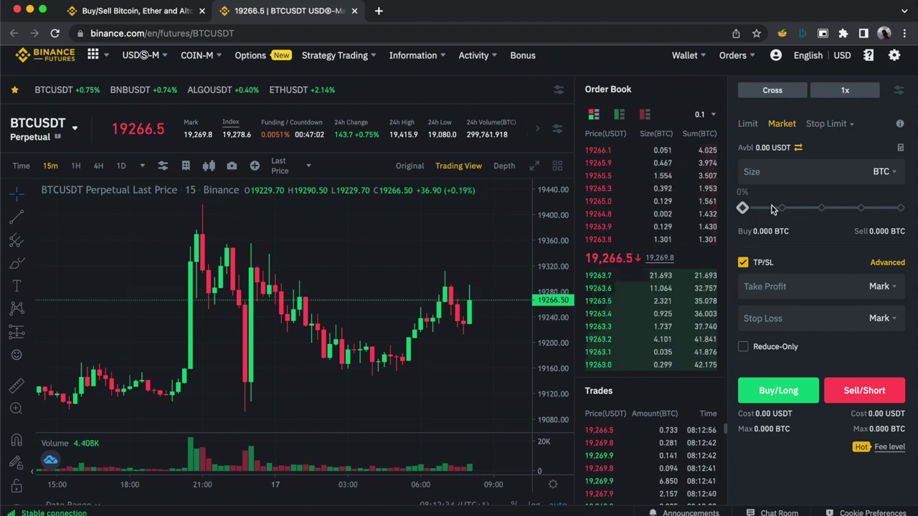
click(821, 209)
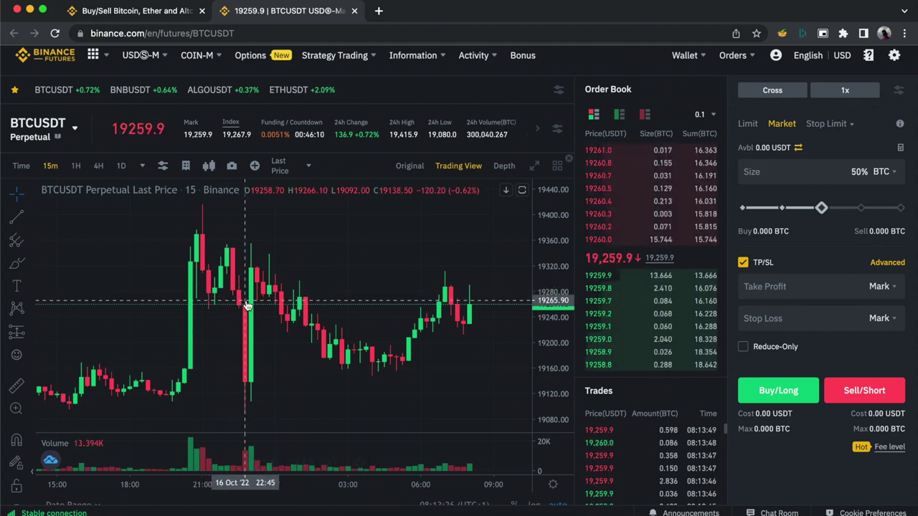
scroll(676, 327, down, 2)
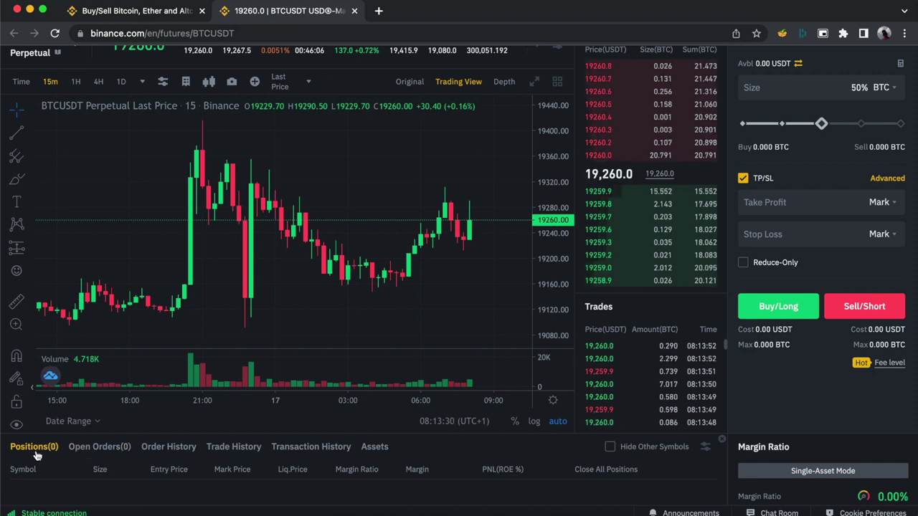
scroll(357, 434, up, 2)
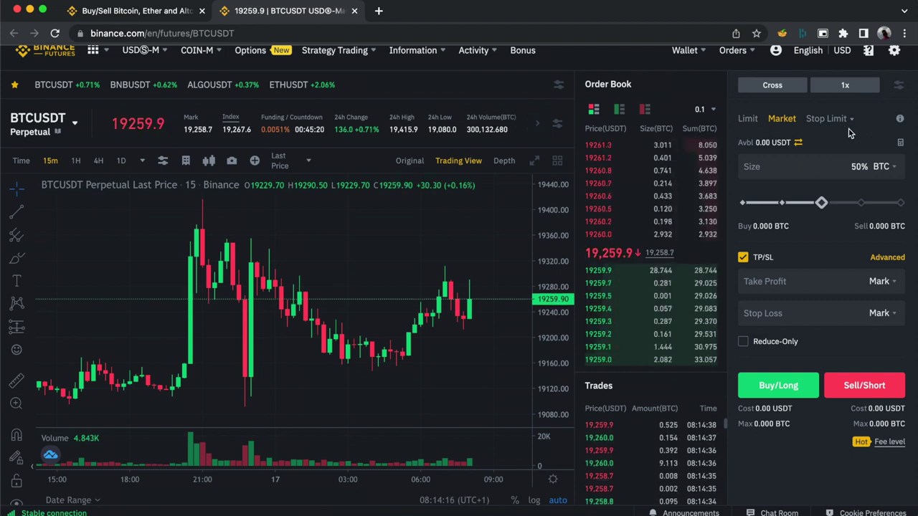
Review the available stop order types, switch to the Limit order form and return to Market
mouse_move(852, 125)
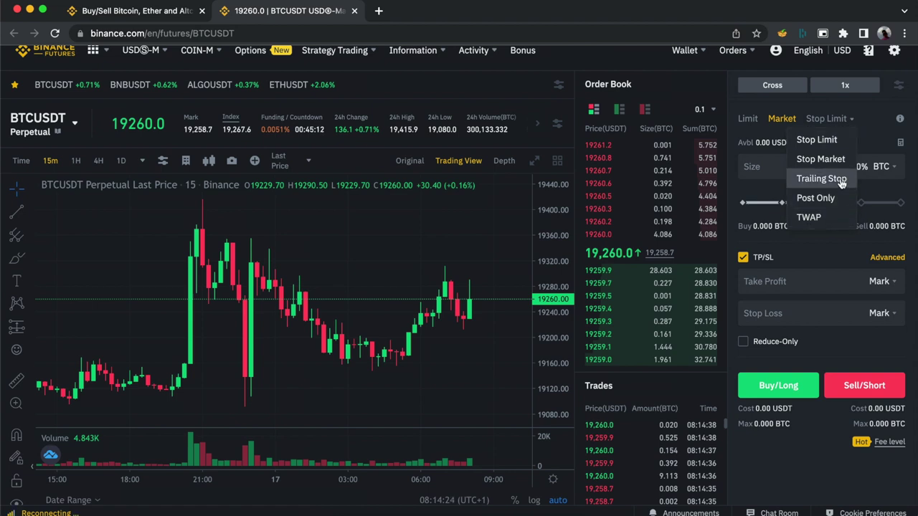
click(748, 119)
click(782, 121)
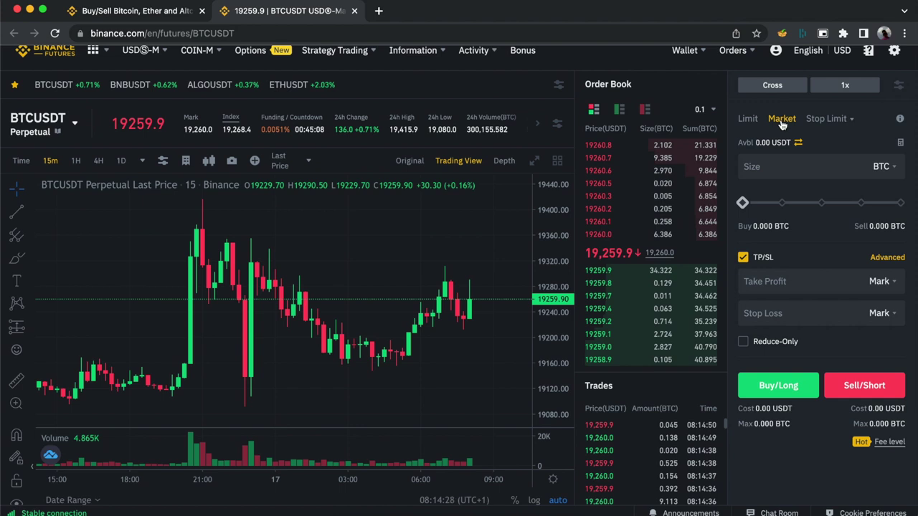